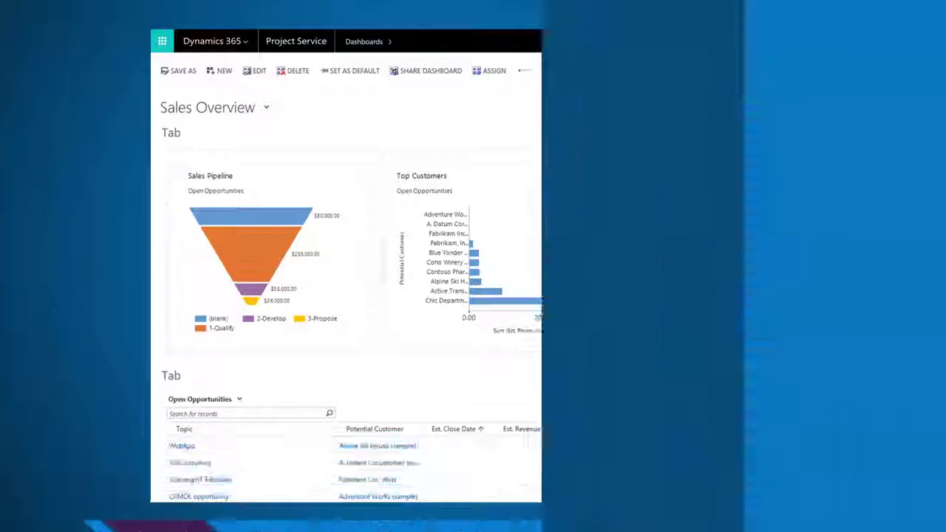
- Scroll the quote form down to the Development Work line with its role rates and expense categories
scroll(937, 395, "down", 5)
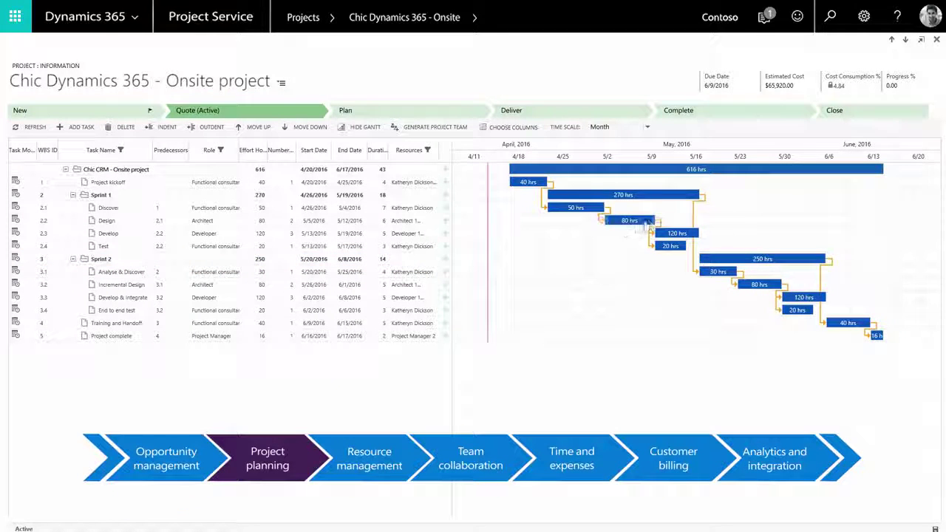
- Extend the Design bar in the Gantt chart so dependent tasks and the end date shift later
left_click_drag(680, 220, 680, 219)
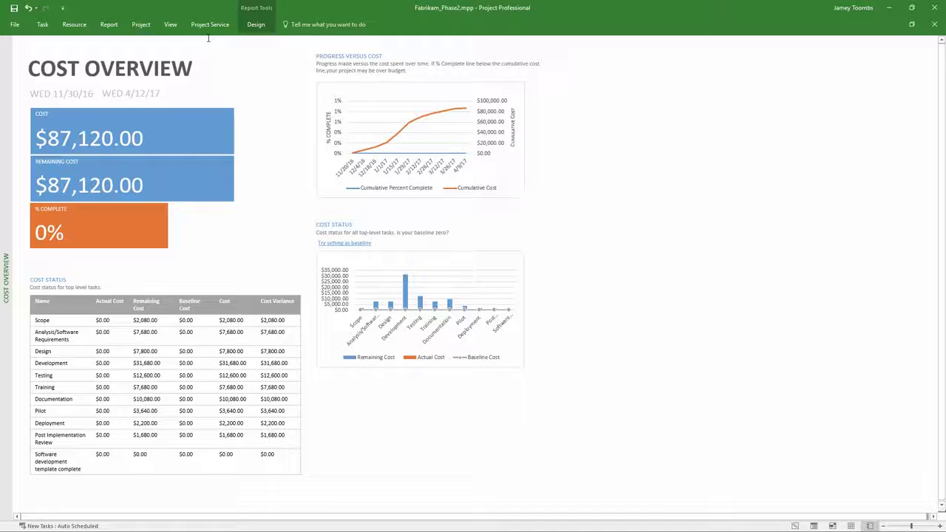
- Extend the Determine project scope task and view the Cost Overview totalling $88,400
left_click(210, 24)
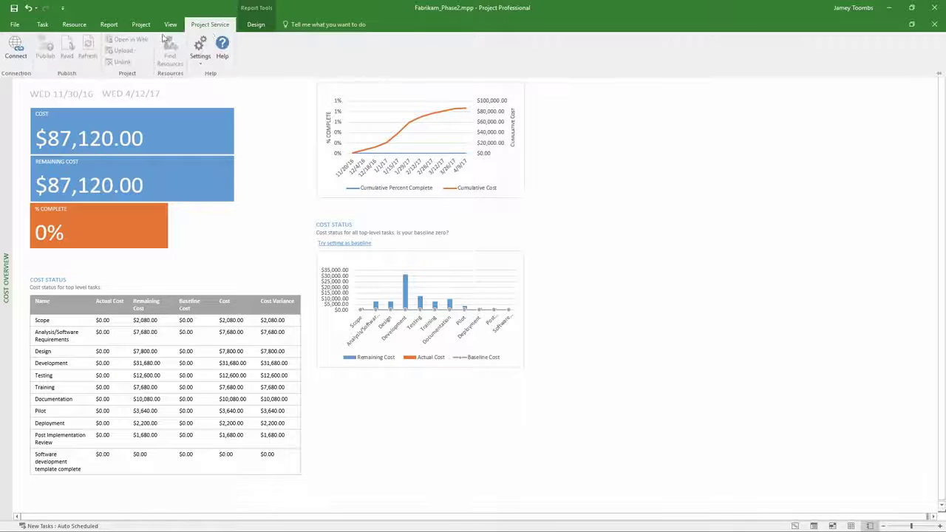
key("Escape")
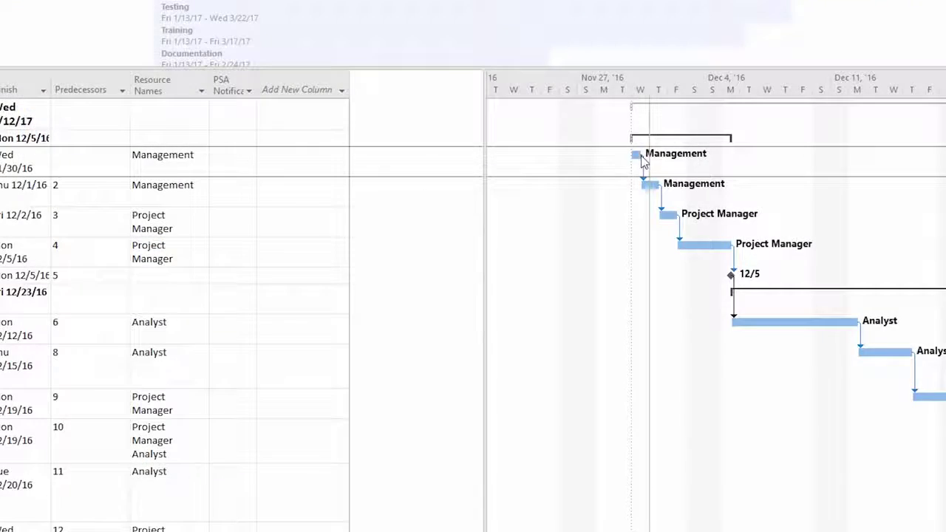
left_click_drag(640, 156, 674, 155)
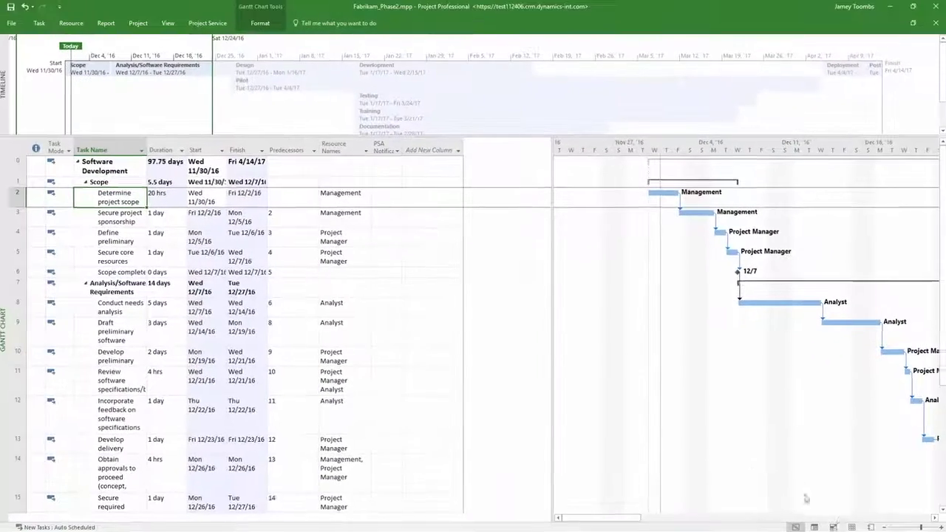
left_click(871, 526)
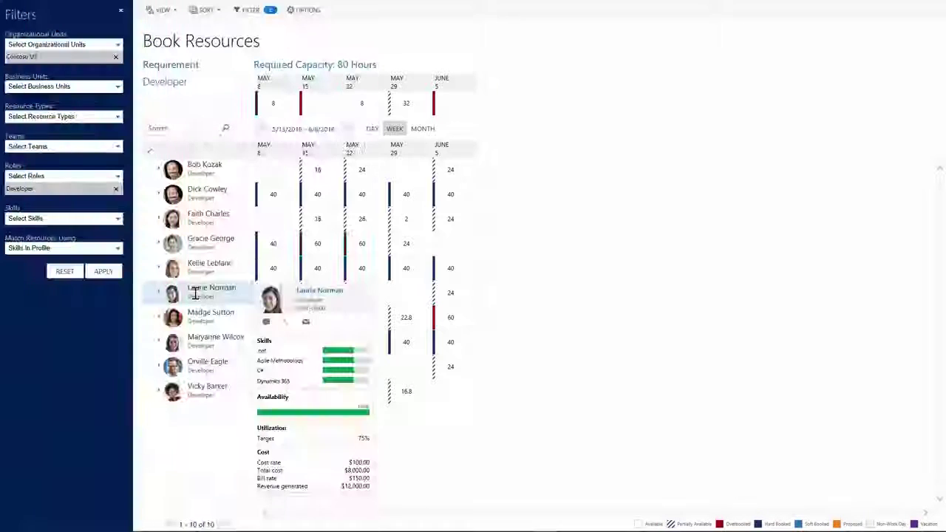
mouse_move(211, 242)
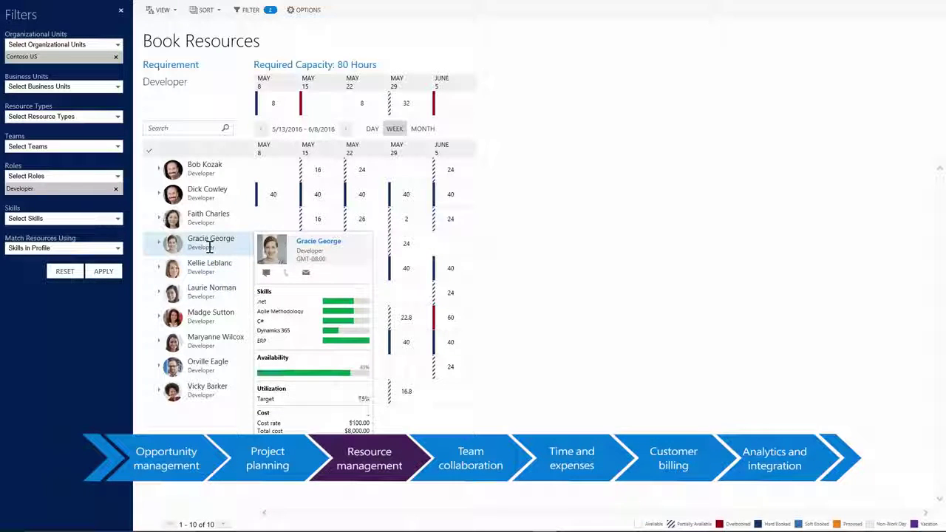
- List the Skills filter options on Book Resources before moving to Chic Development's group items
left_click(117, 220)
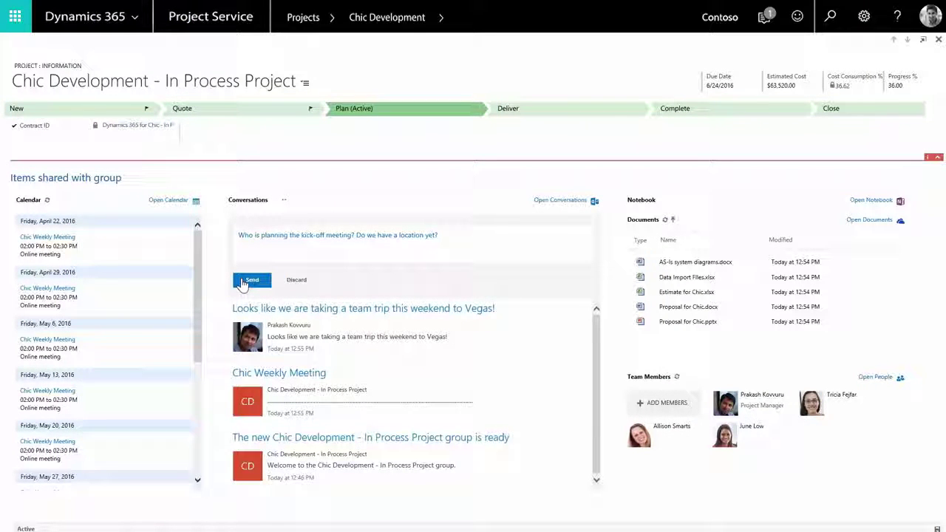
- Send the drafted kick-off meeting question in the Chic Development Conversations panel
left_click(244, 282)
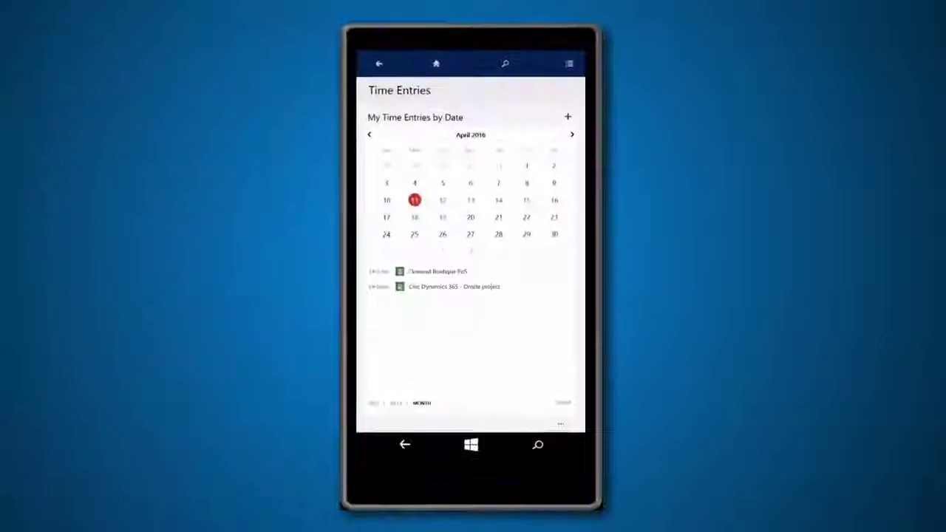
- Show April 13 time entries, then April 14, in the April 2016 mobile calendar
left_click(474, 198)
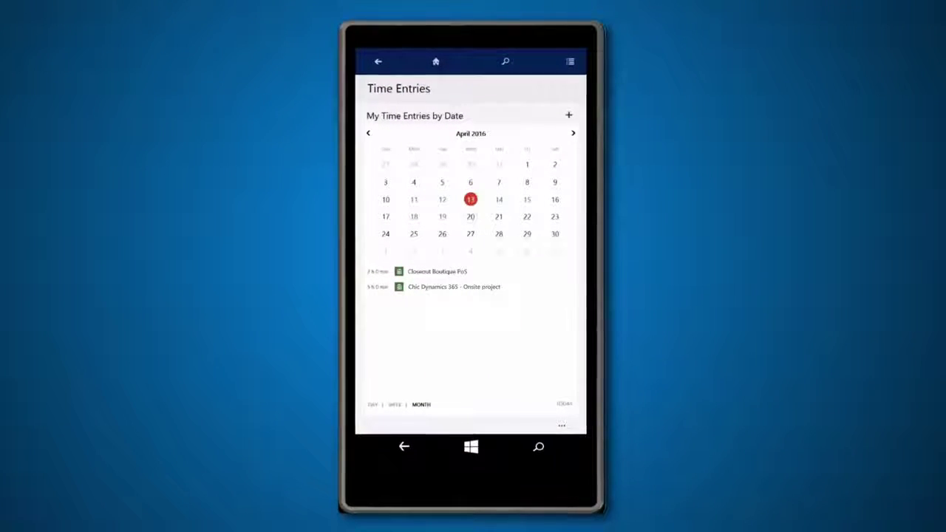
left_click(499, 199)
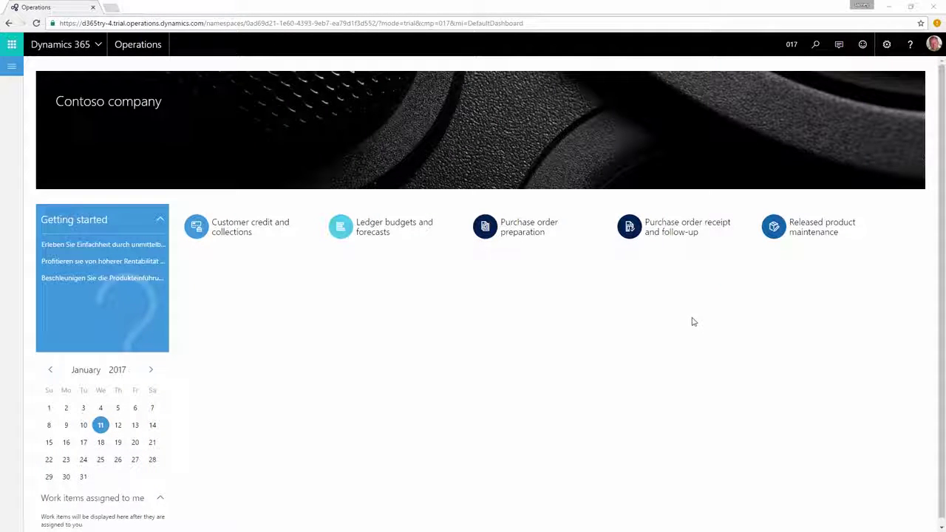
- Open the Purchase order receipt and follow-up workspace tile on the Contoso dashboard
left_click(658, 247)
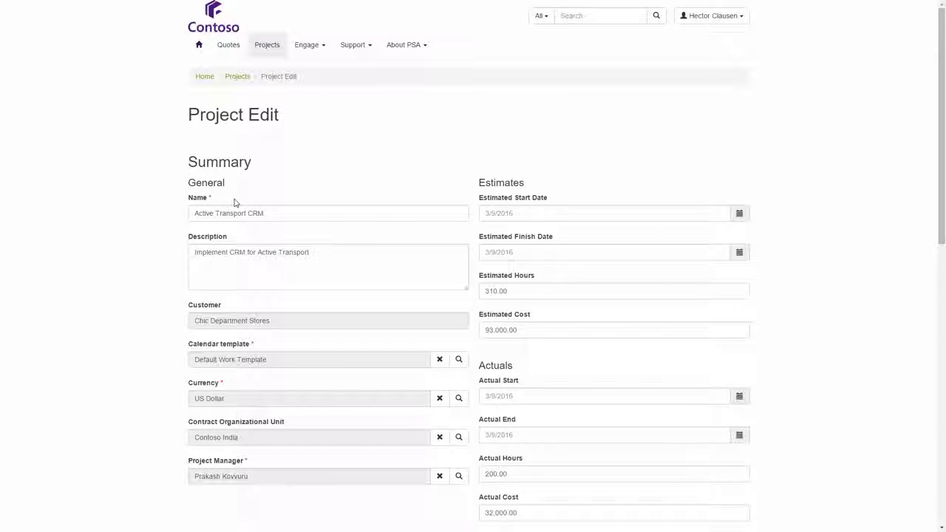
- Scroll the Active Transport CRM edit page down to its six project tasks and Submit button
scroll(235, 202, "down", 1)
scroll(235, 203, "down", 1)
scroll(235, 202, "down", 1)
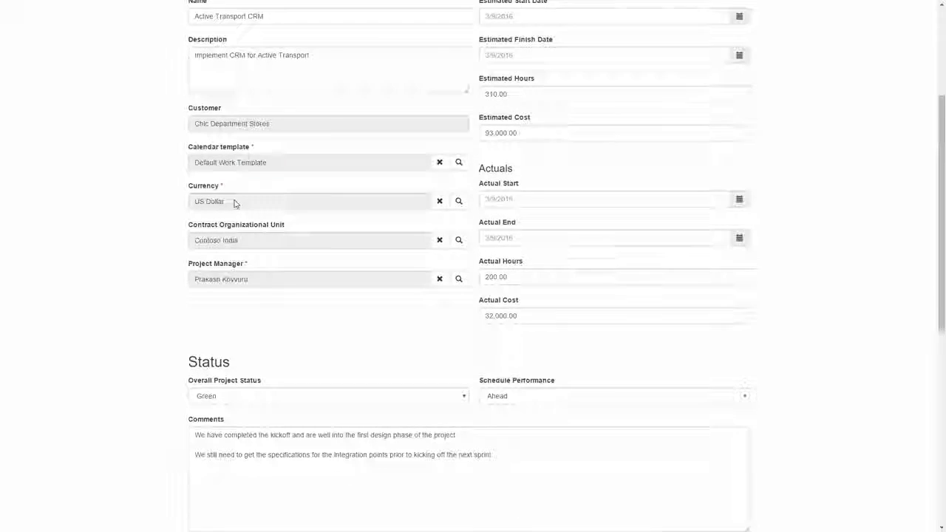
scroll(233, 204, "down", 1)
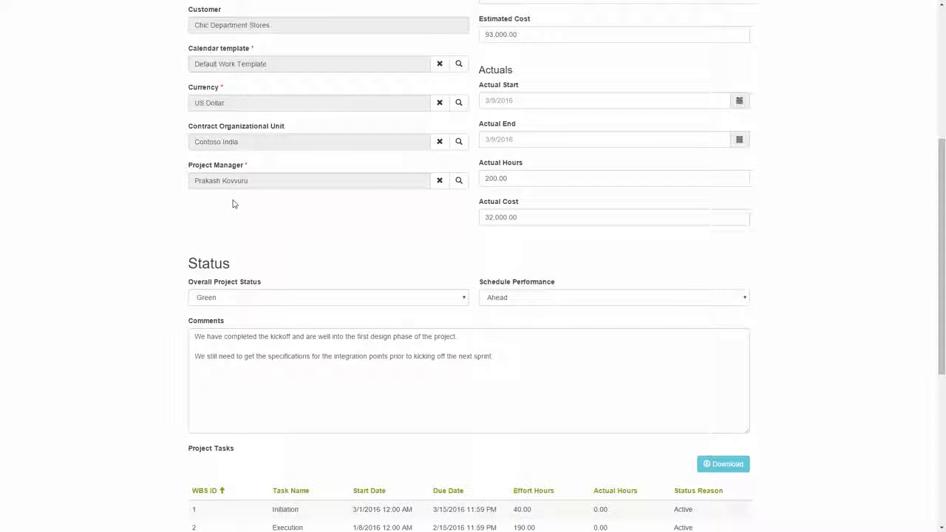
scroll(232, 203, "down", 1)
scroll(232, 203, "down", 1)
scroll(232, 204, "down", 1)
scroll(233, 200, "down", 1)
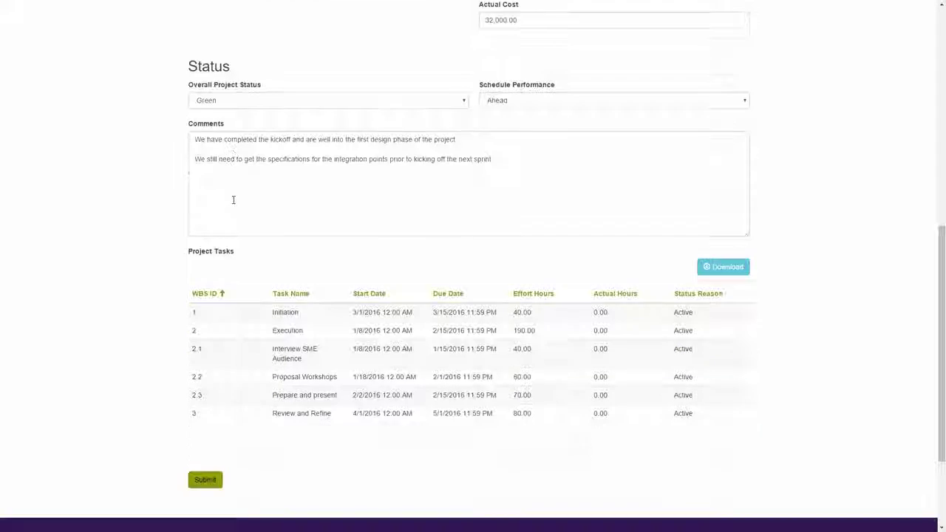